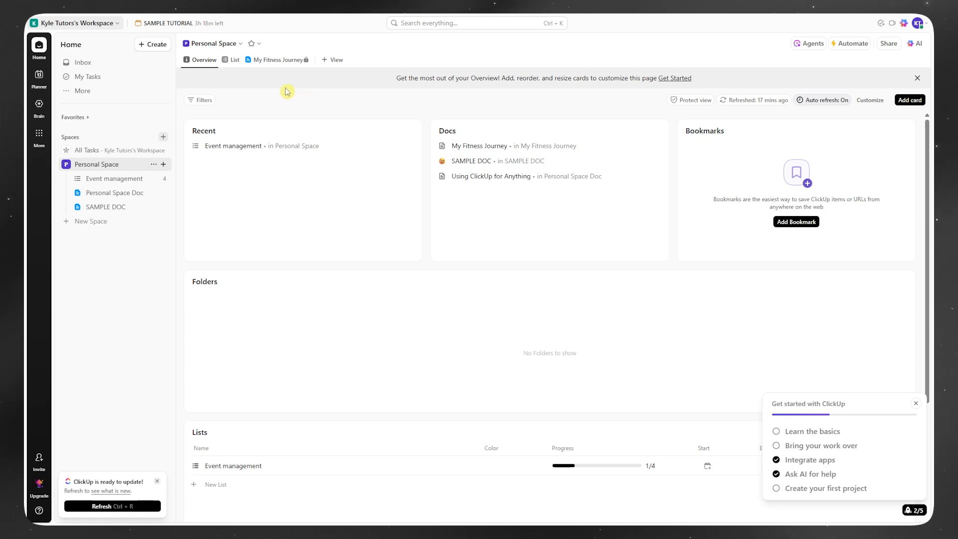
pyautogui.click(84, 25)
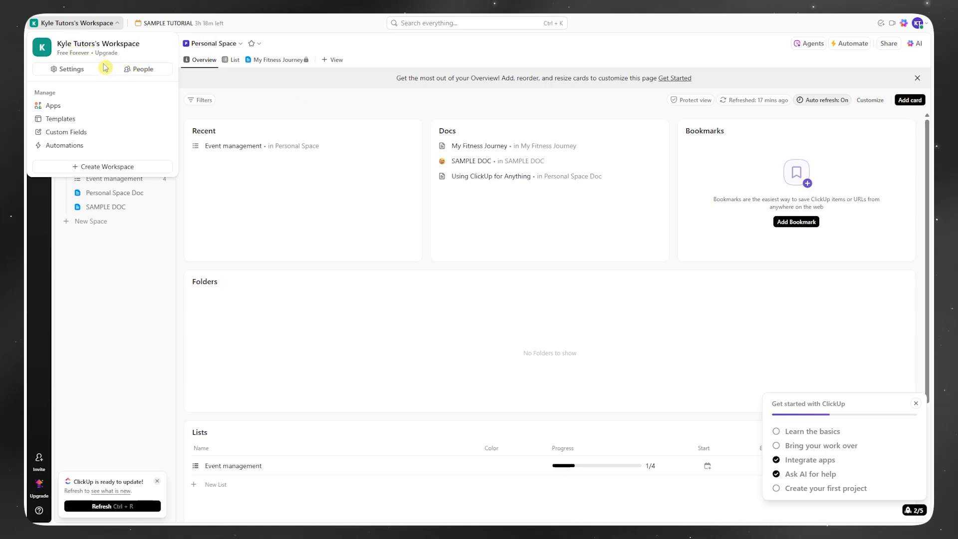
pyautogui.click(80, 275)
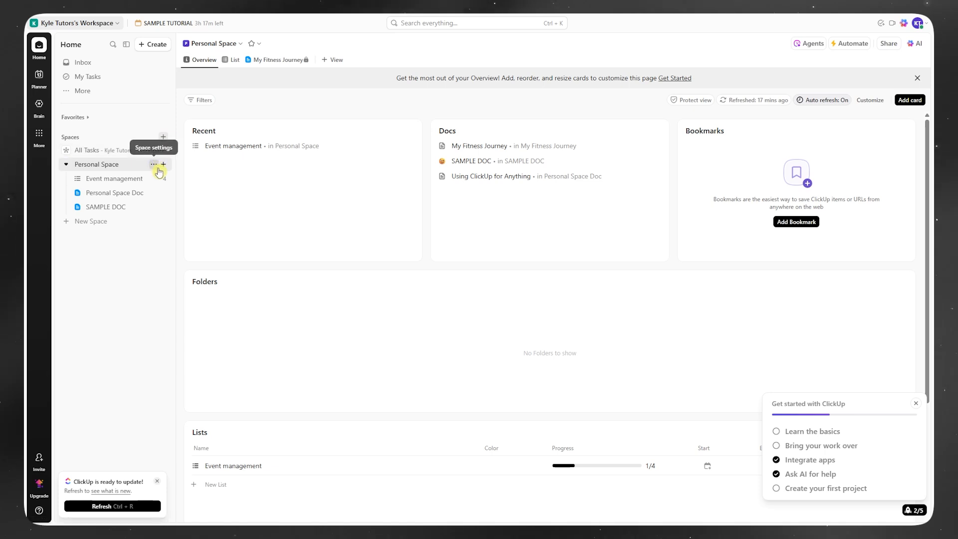
# Start creating a new space and name it Product Development
pyautogui.click(163, 136)
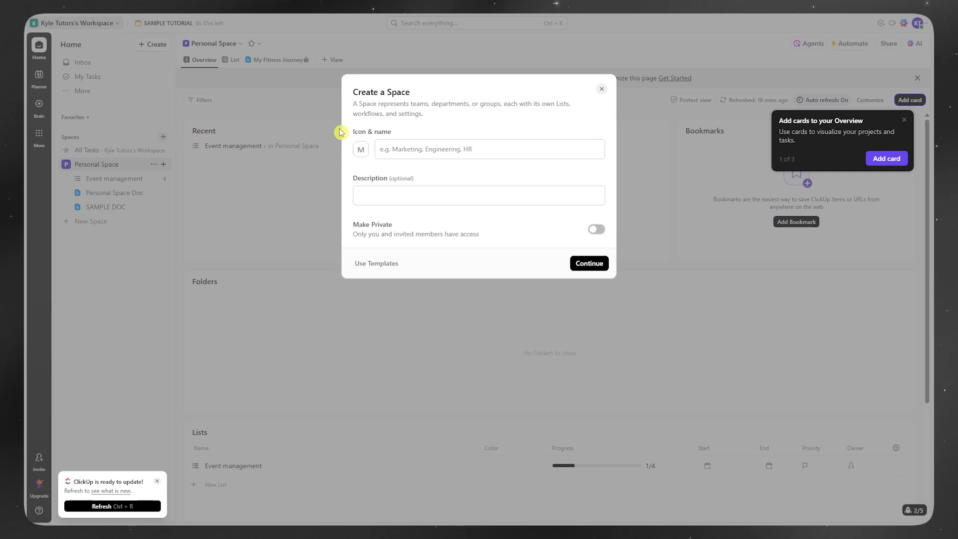
pyautogui.click(424, 146)
pyautogui.write('Or')
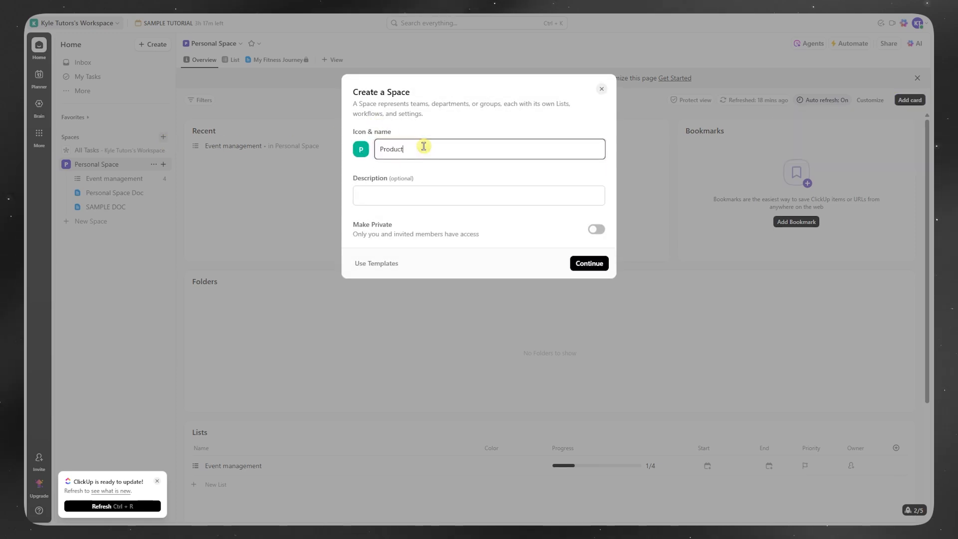
pyautogui.write('lopment')
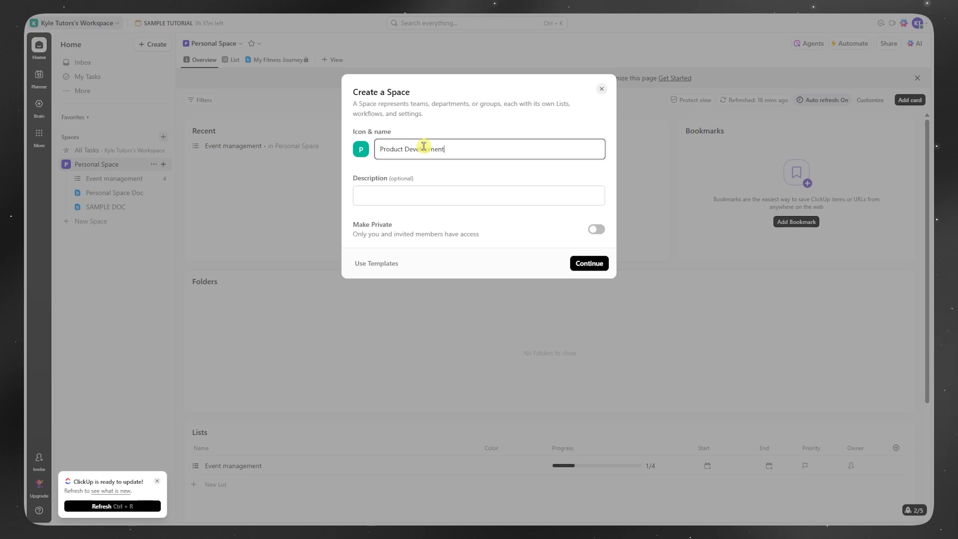
# Give the new space a yellow color and a lightning bolt avatar
pyautogui.click(360, 152)
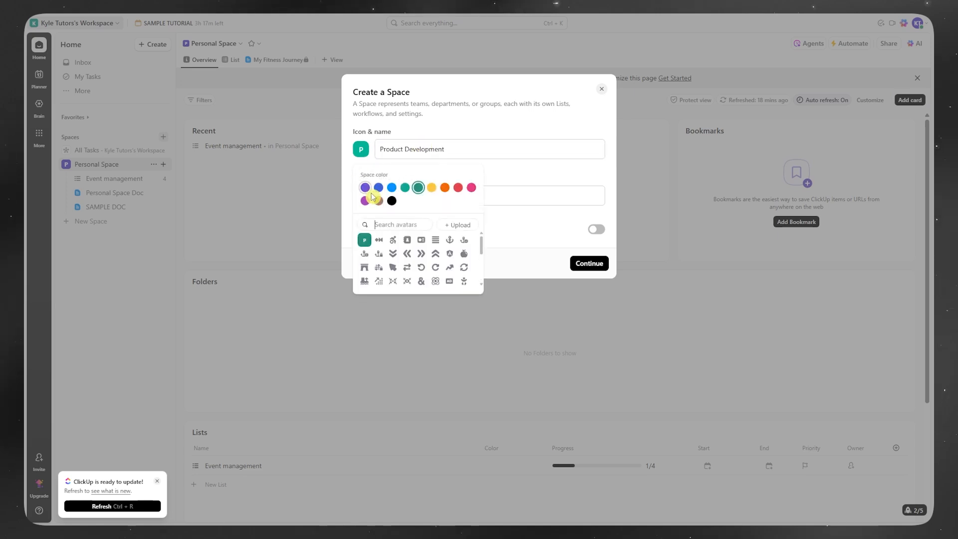
pyautogui.click(391, 187)
pyautogui.scroll(-3, 399, 249)
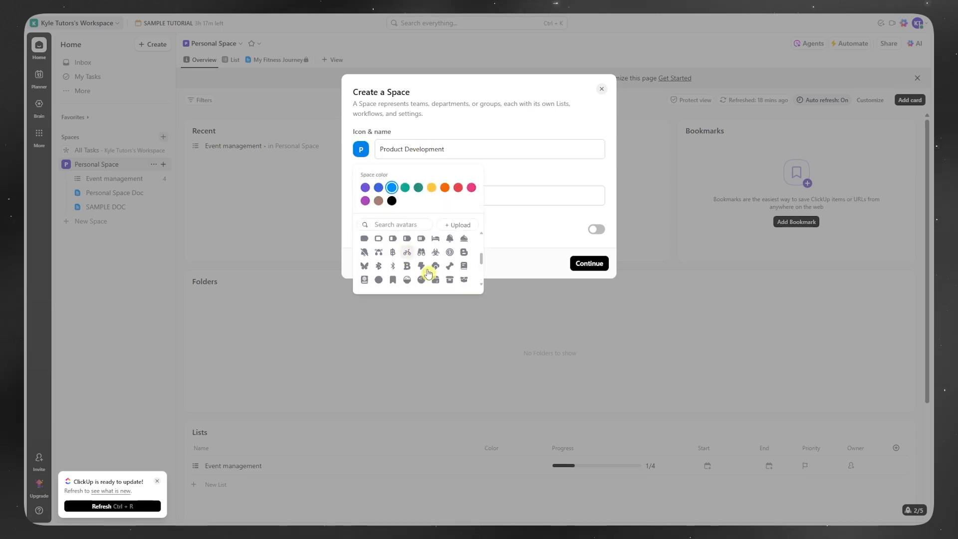
pyautogui.scroll(1, 417, 269)
pyautogui.click(422, 279)
pyautogui.click(431, 187)
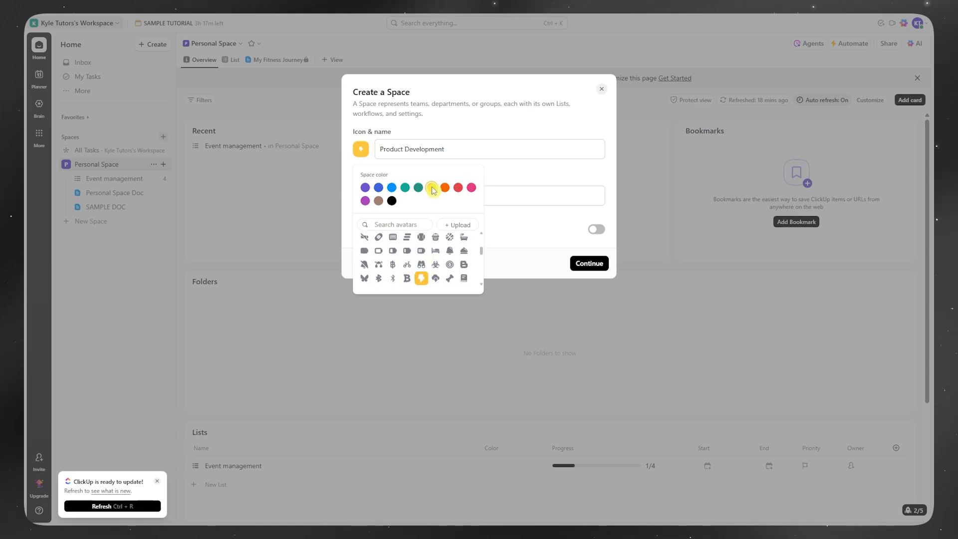
pyautogui.click(503, 170)
# Describe the space as "This is the space to talk about our product development tasks." and make it private
pyautogui.click(395, 196)
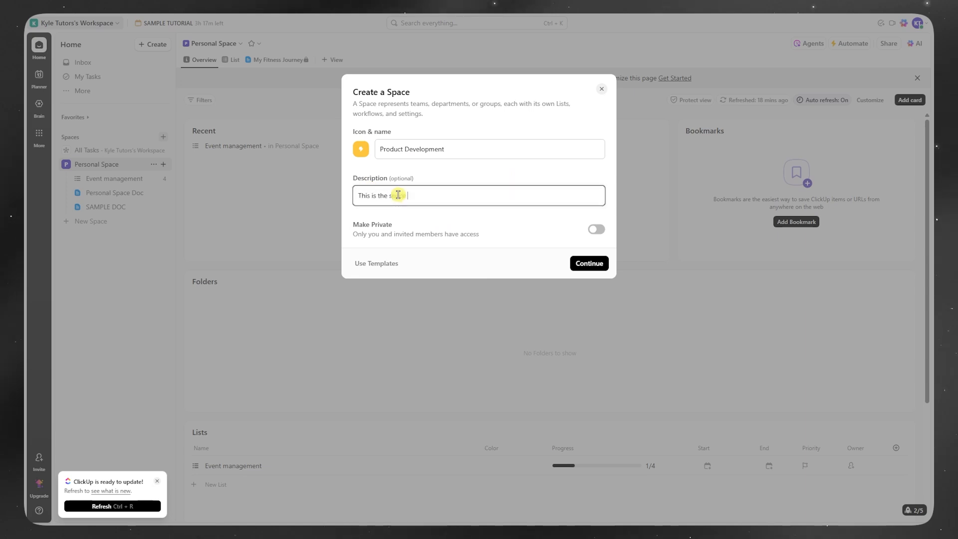
pyautogui.write('This is the space to talk about our product development tasks.')
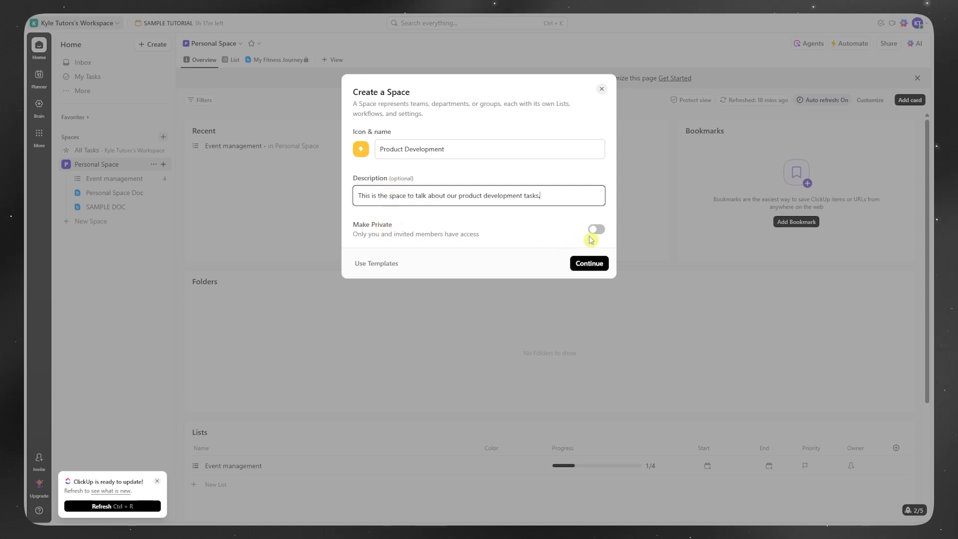
pyautogui.click(597, 229)
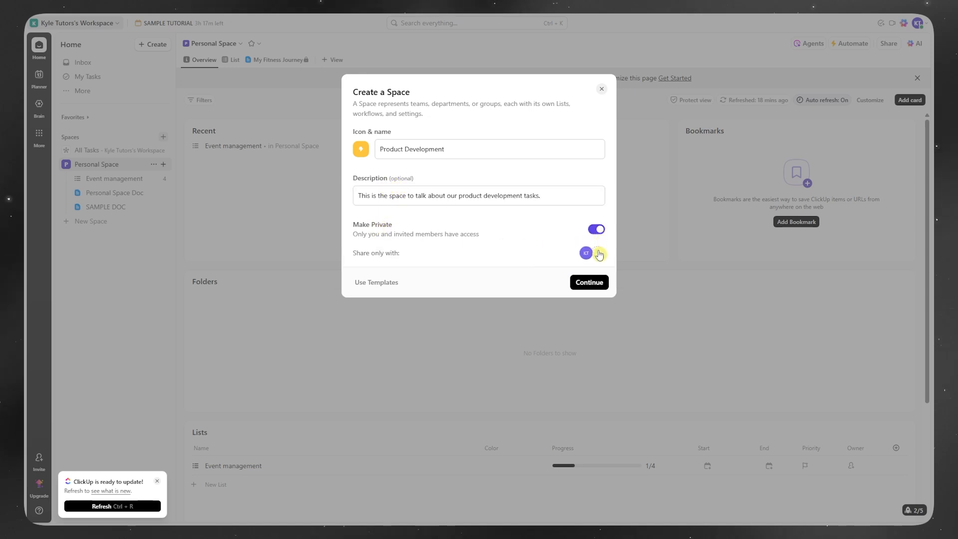
pyautogui.click(600, 254)
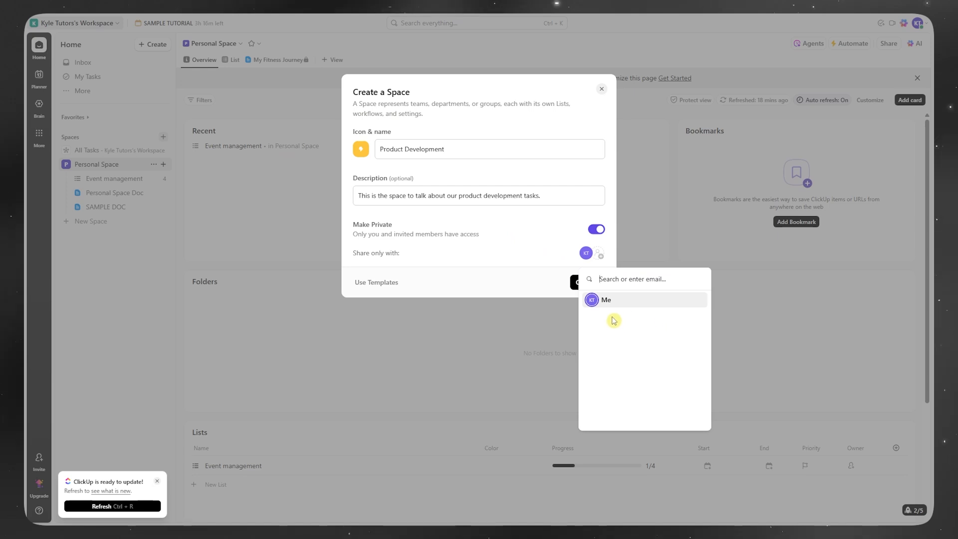
pyautogui.click(536, 285)
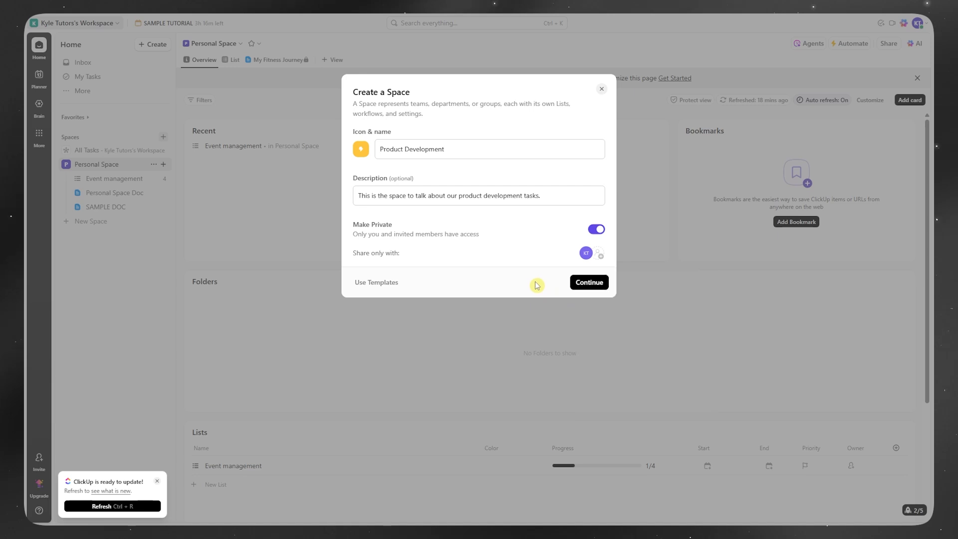
pyautogui.click(596, 285)
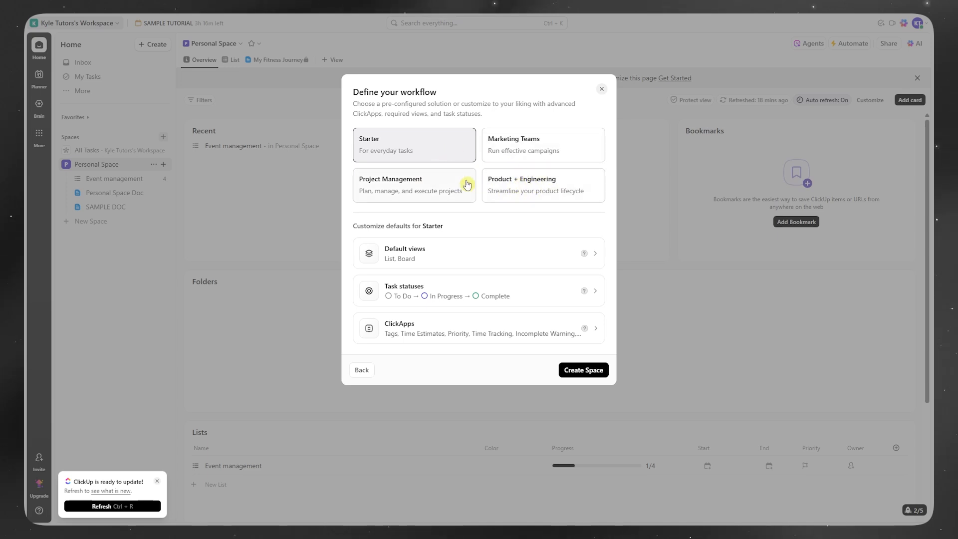
# Apply the Project Management workflow with its default views and create the space
pyautogui.click(440, 195)
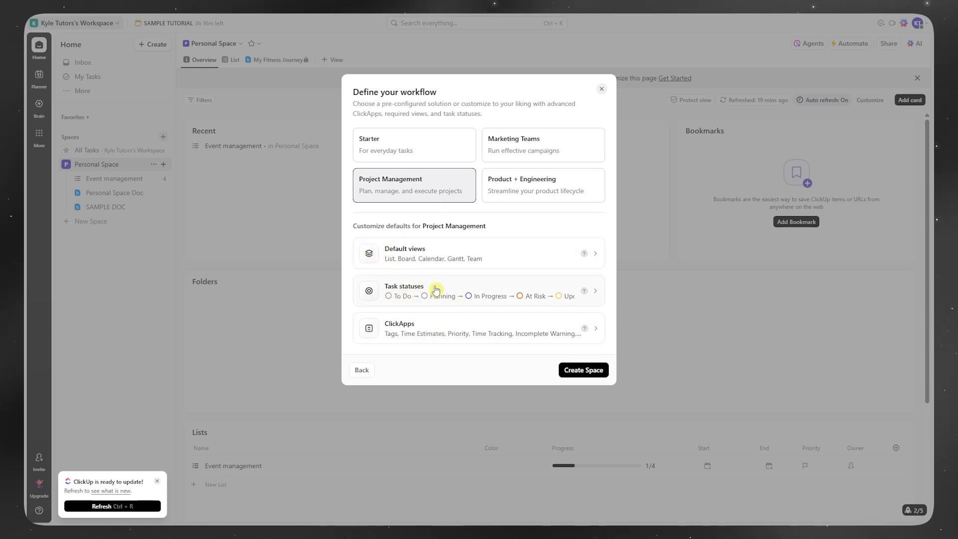
pyautogui.click(466, 256)
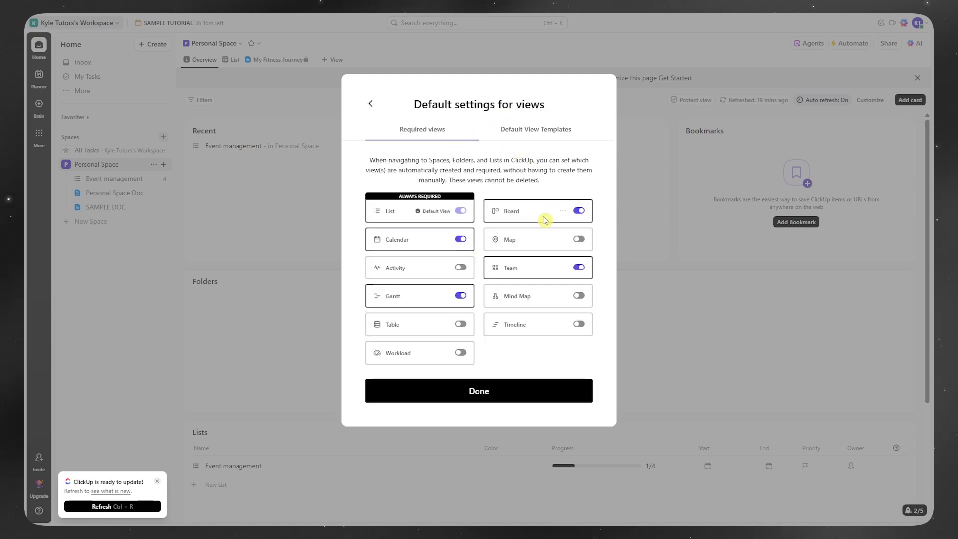
pyautogui.click(519, 132)
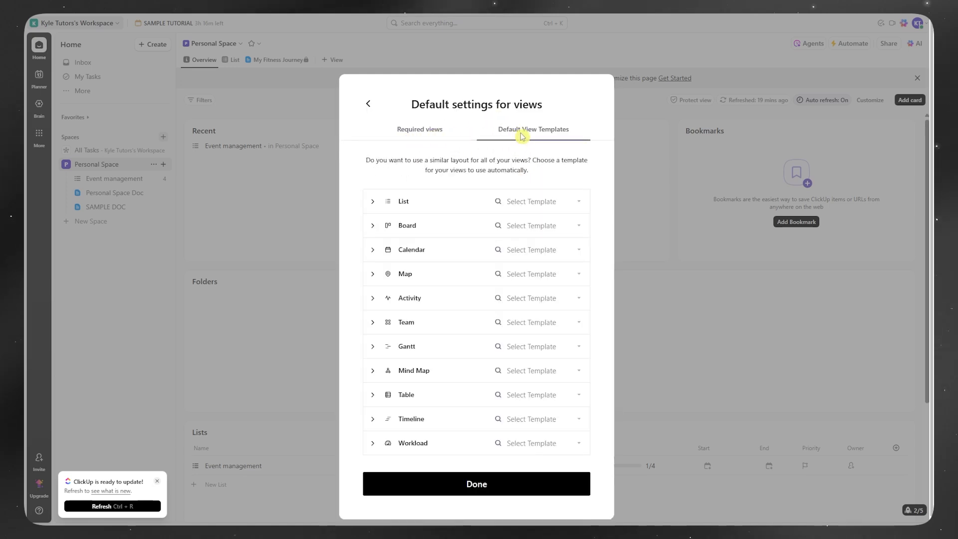
pyautogui.click(402, 128)
pyautogui.click(371, 104)
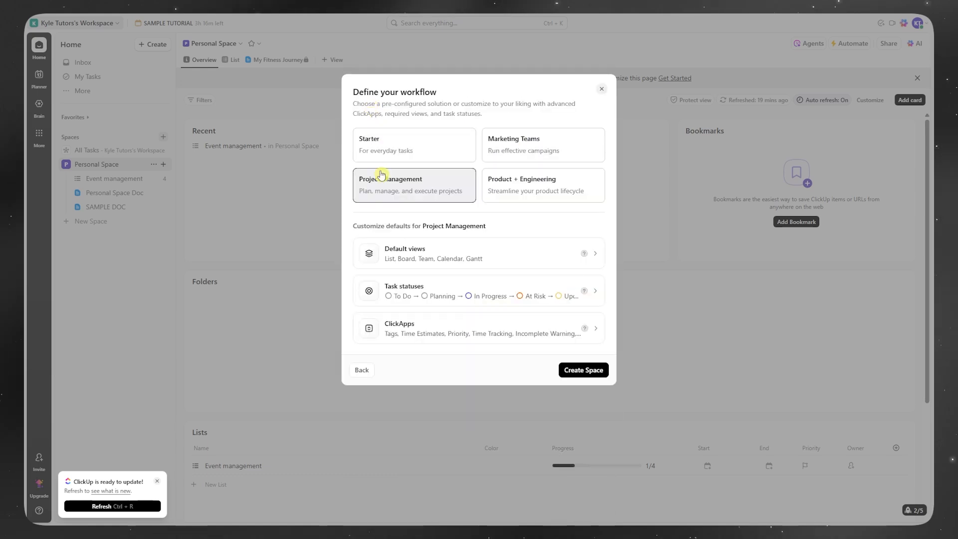
pyautogui.click(571, 371)
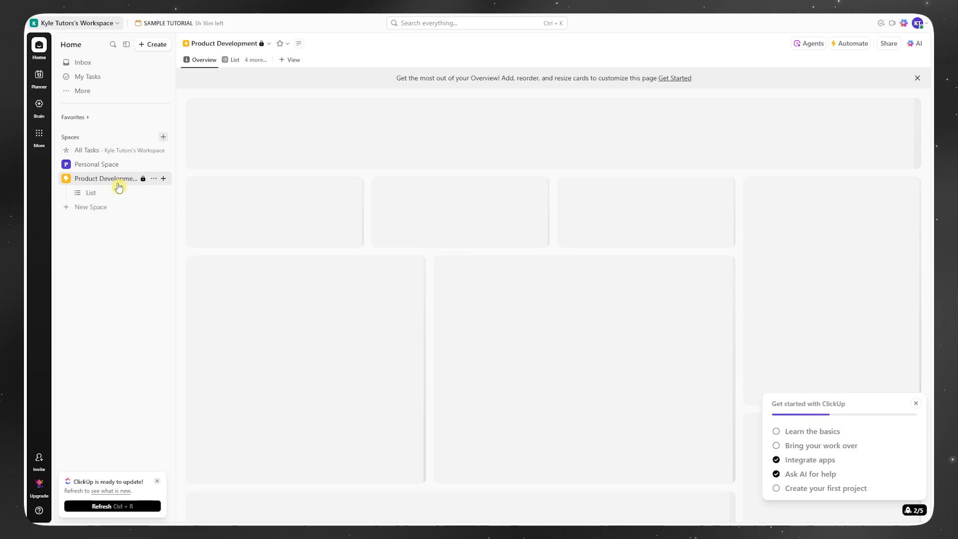
# Open the list in the Product Development space and look over what can be created in the space
pyautogui.click(115, 190)
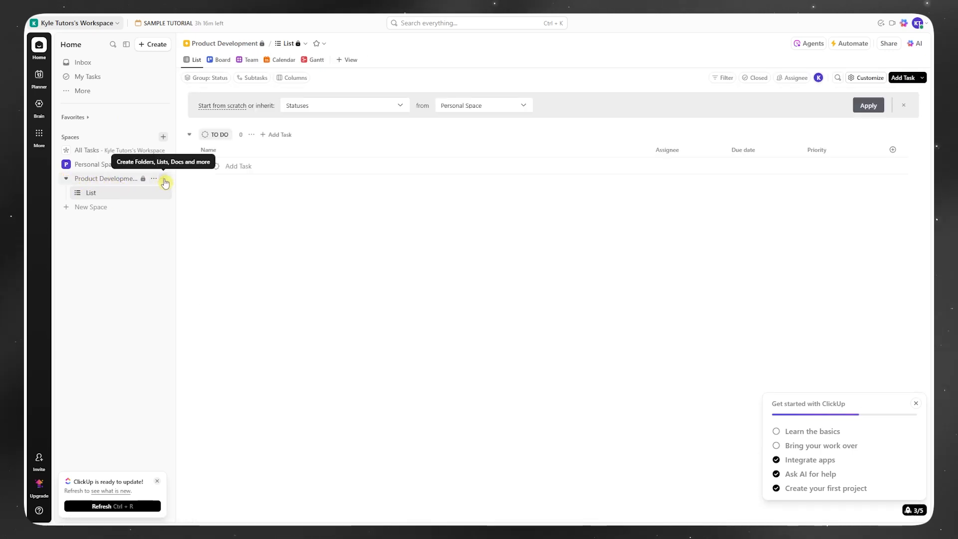
pyautogui.click(165, 183)
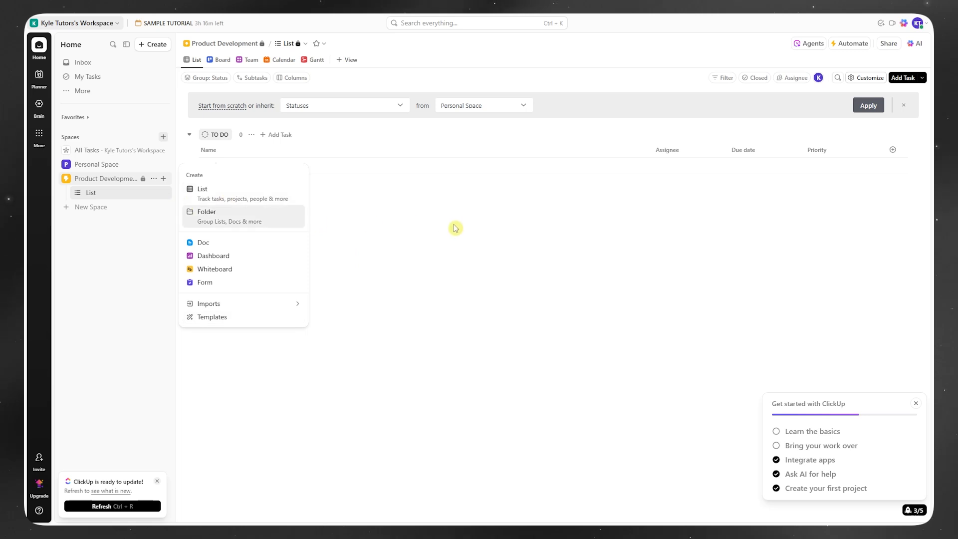
pyautogui.click(458, 276)
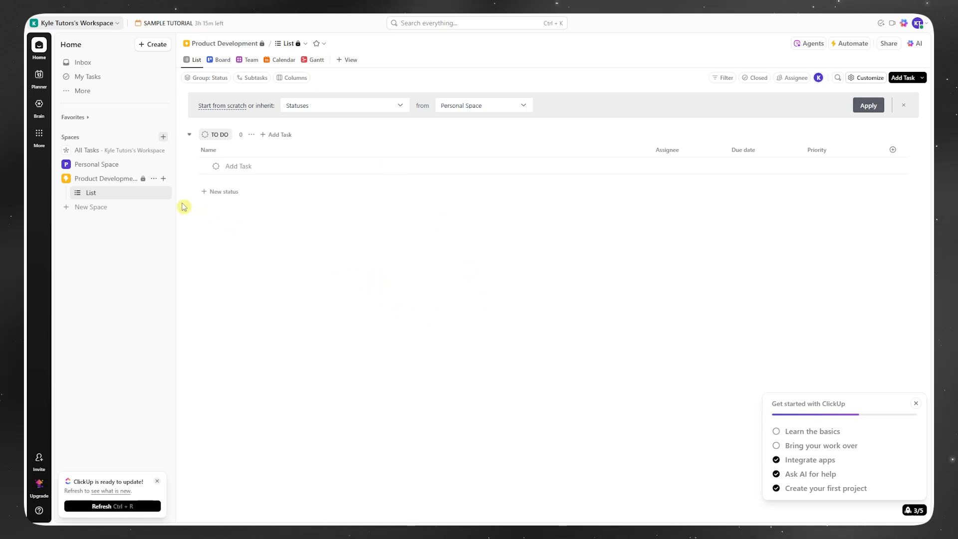
# Create a doc titled "Sample doc" in the Product Development space
pyautogui.click(164, 179)
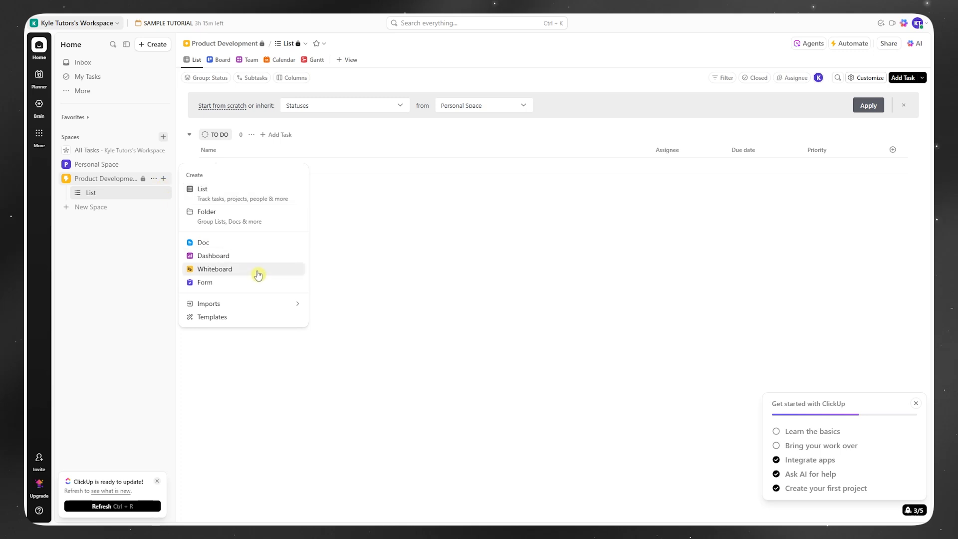
pyautogui.click(246, 246)
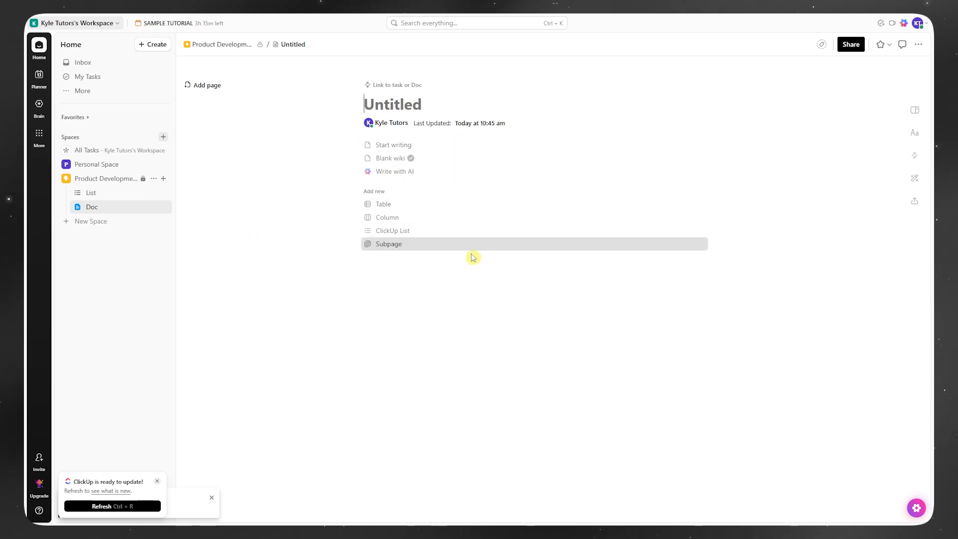
pyautogui.click(412, 103)
pyautogui.write('Sample do')
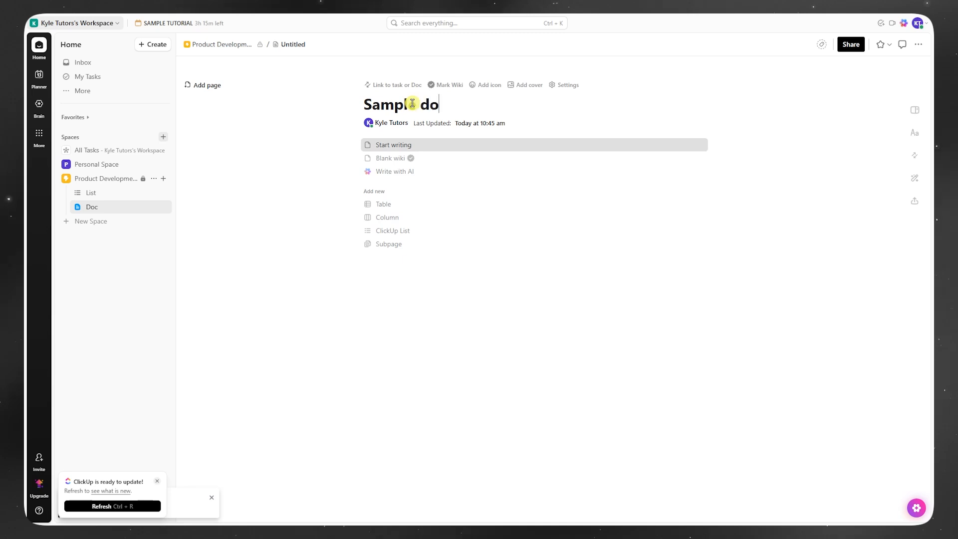
pyautogui.write('c')
pyautogui.press('Return')
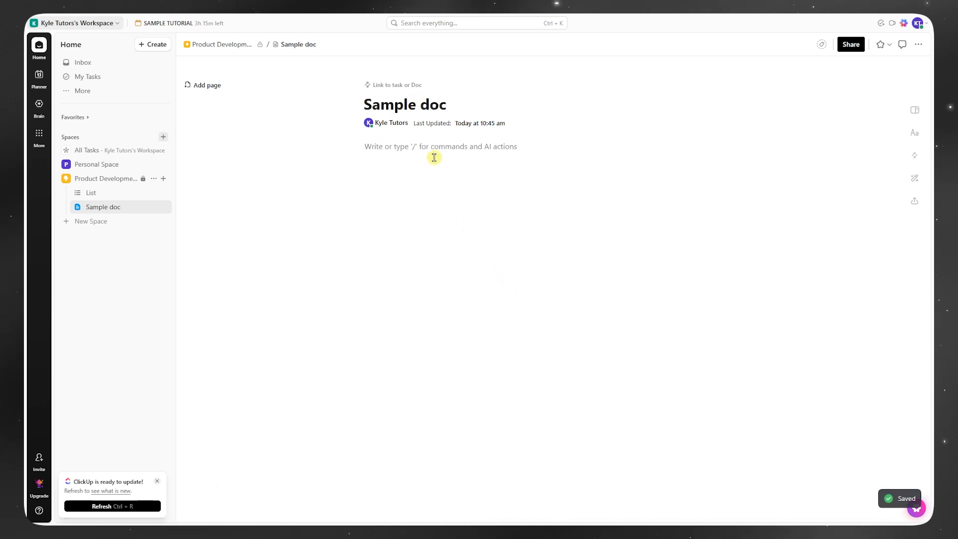
# Generate the doc's text with AI using the prompt "write me something about product development" and insert the result
pyautogui.write('a')
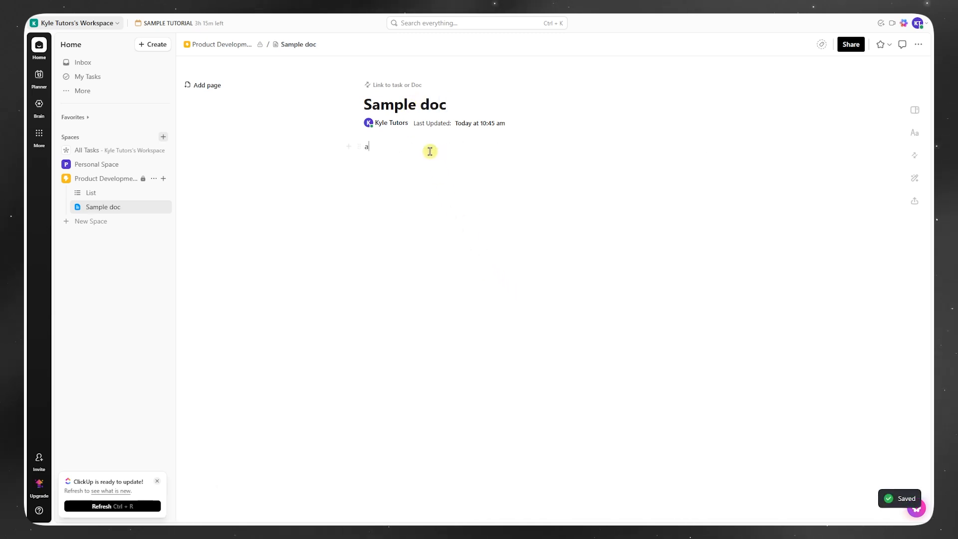
pyautogui.press('BackSpace')
pyautogui.write('/')
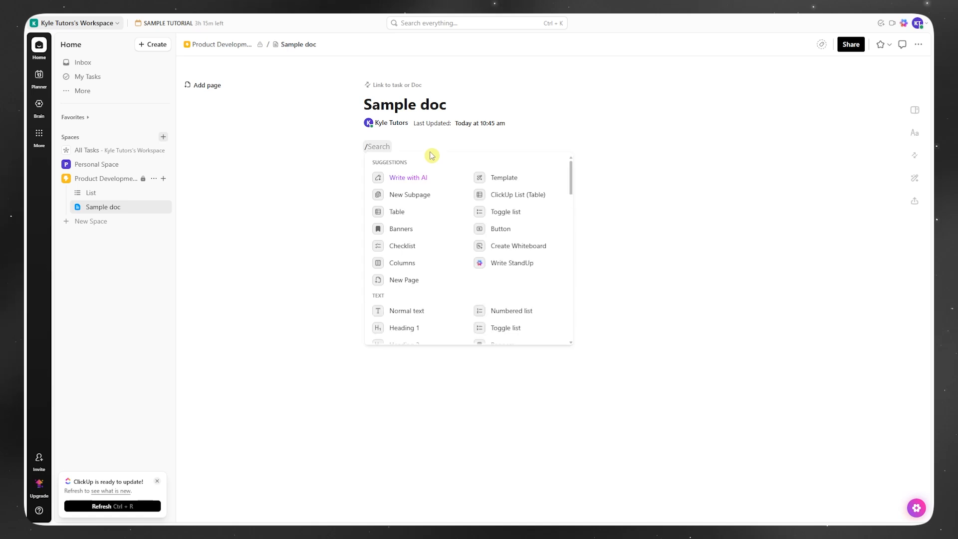
pyautogui.click(400, 177)
pyautogui.write('w')
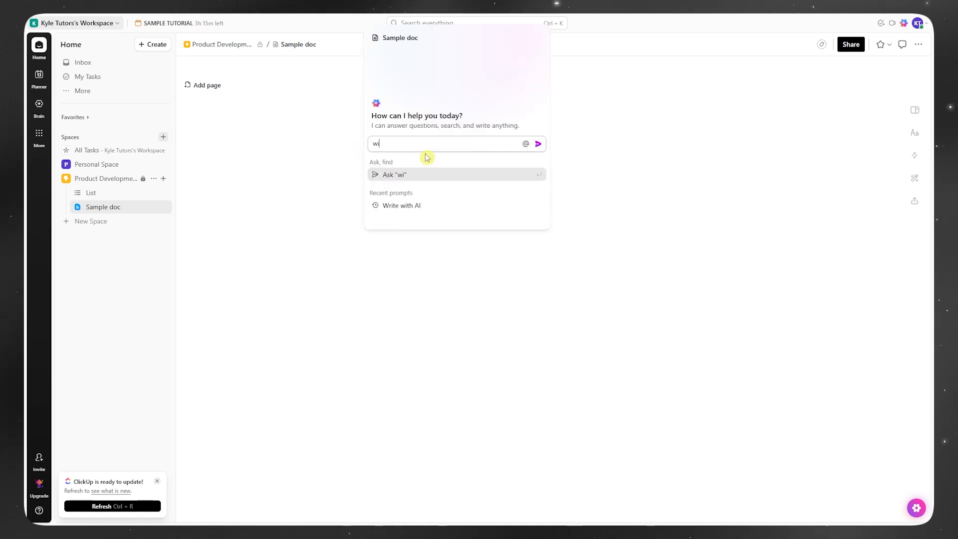
pyautogui.write('rith')
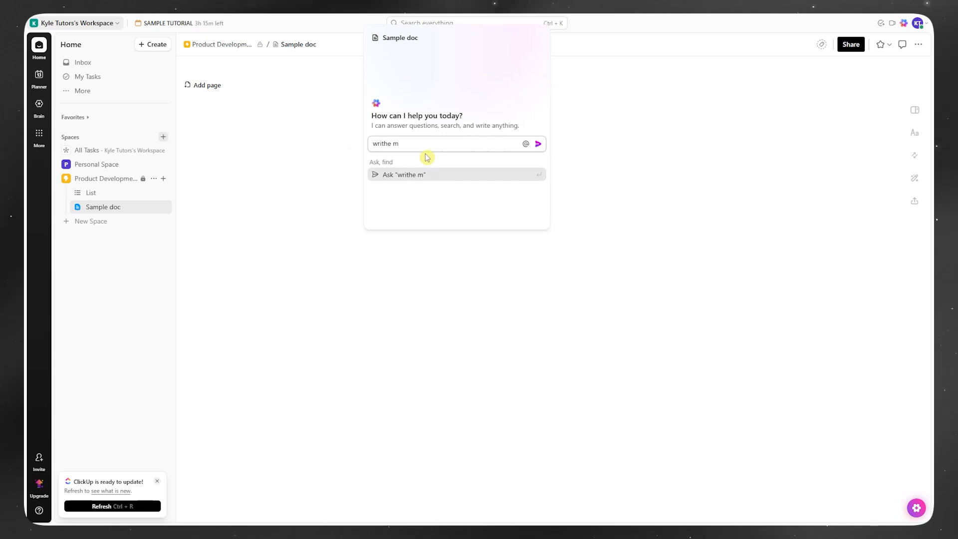
pyautogui.press('BackSpace')
pyautogui.write('e me something about product de')
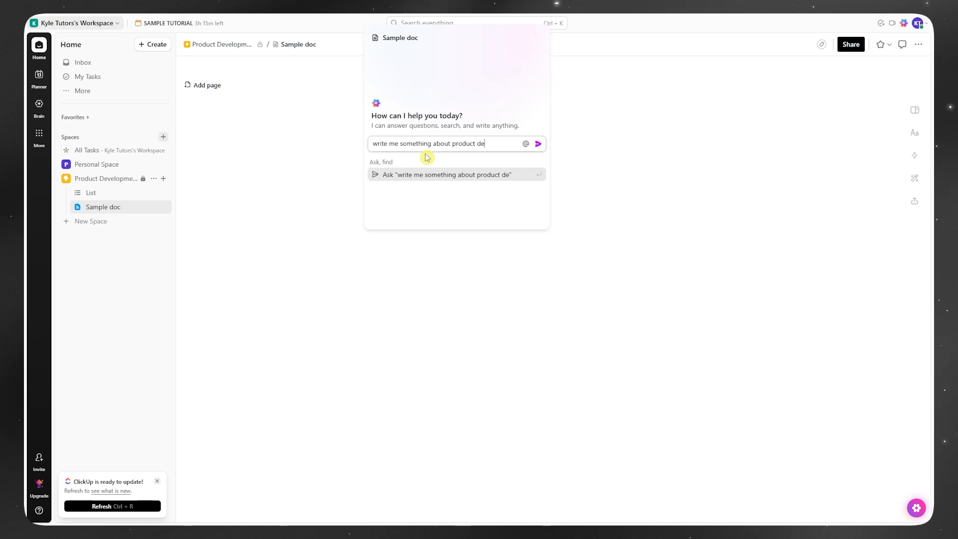
pyautogui.write('velopment')
pyautogui.press('Return')
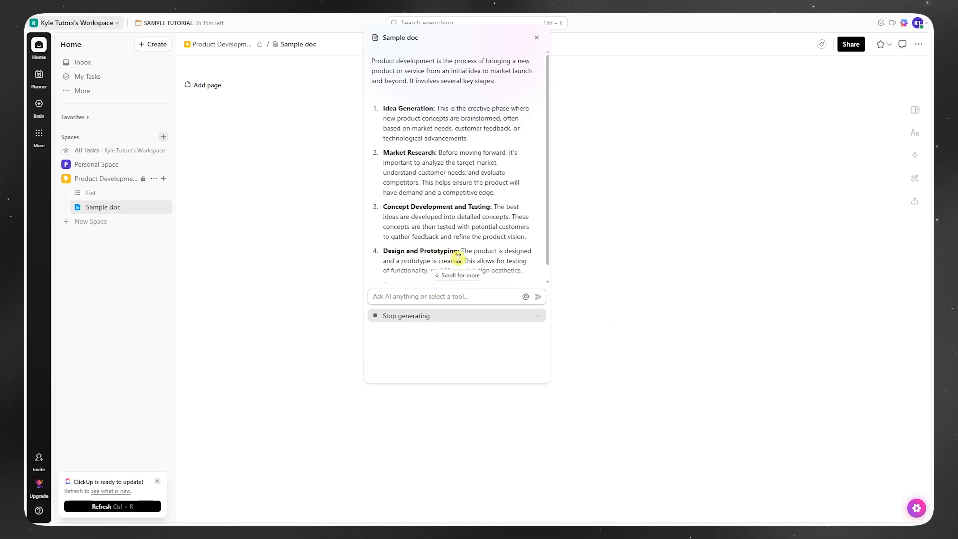
pyautogui.scroll(-3, 456, 262)
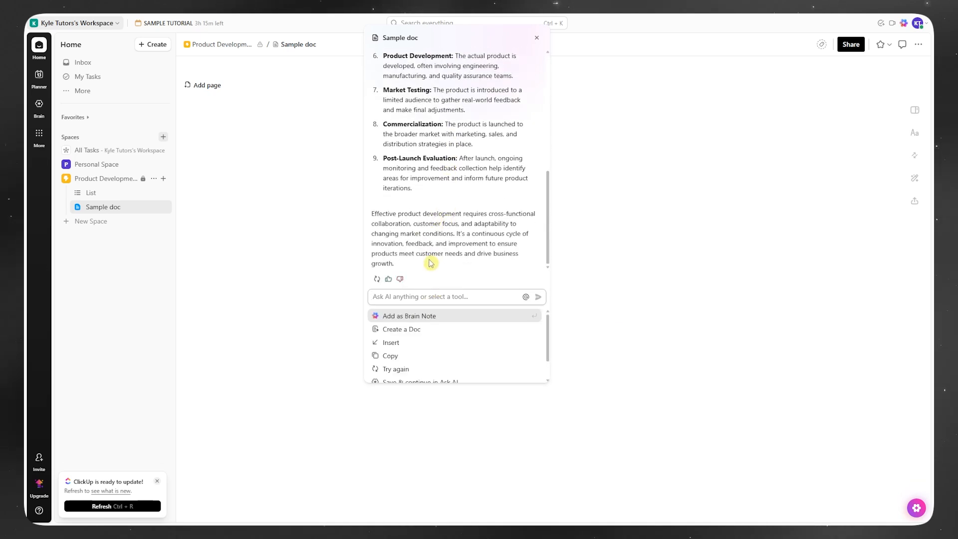
pyautogui.click(413, 343)
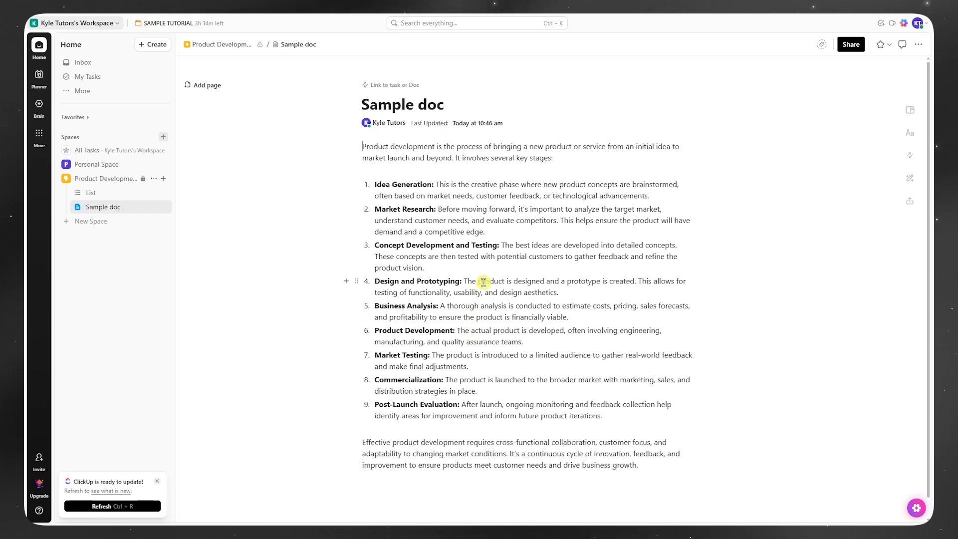
# Turn on link sharing with anyone for the Sample doc and close the sharing settings
pyautogui.click(849, 47)
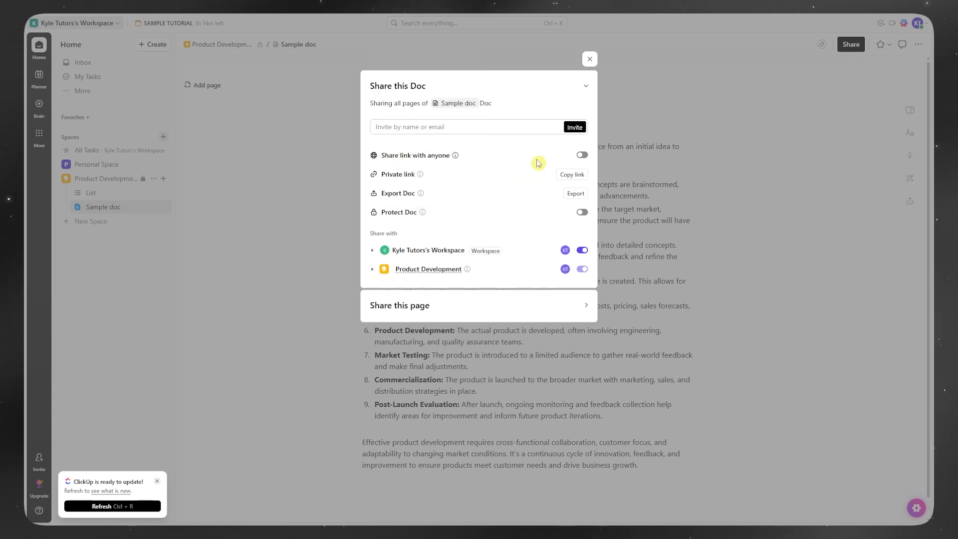
pyautogui.click(582, 156)
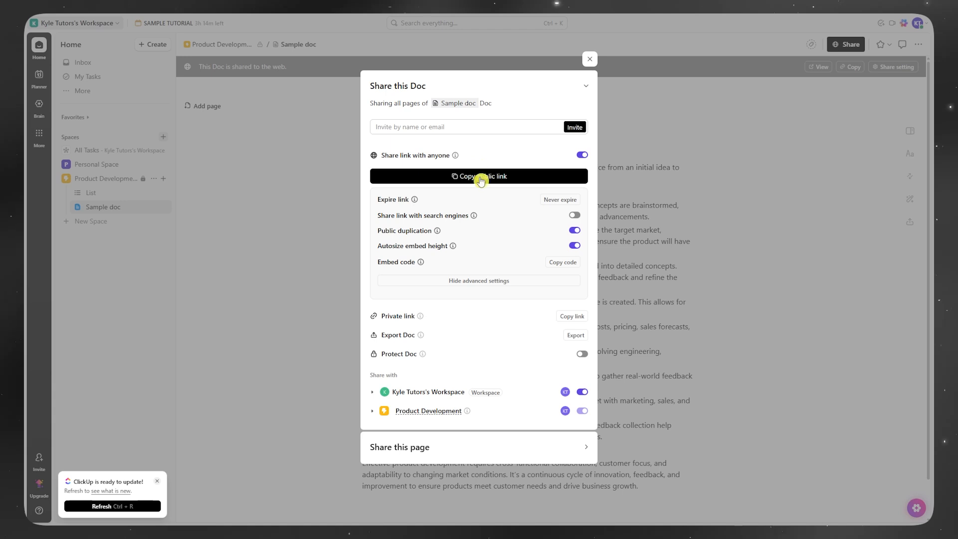
pyautogui.moveTo(406, 320)
pyautogui.click(590, 59)
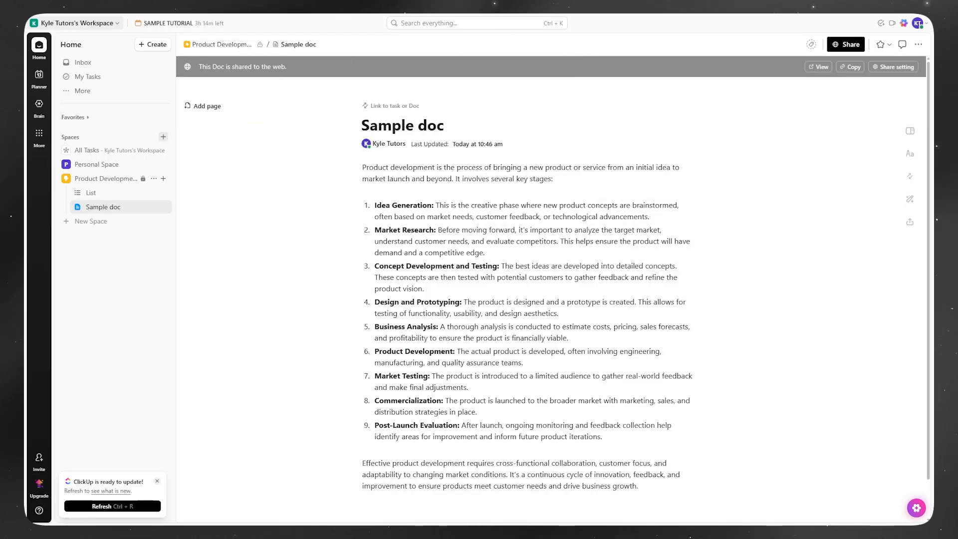
# Look over the workspace's paid upgrade plans with their prices and features, and return to the Sample doc
pyautogui.click(35, 487)
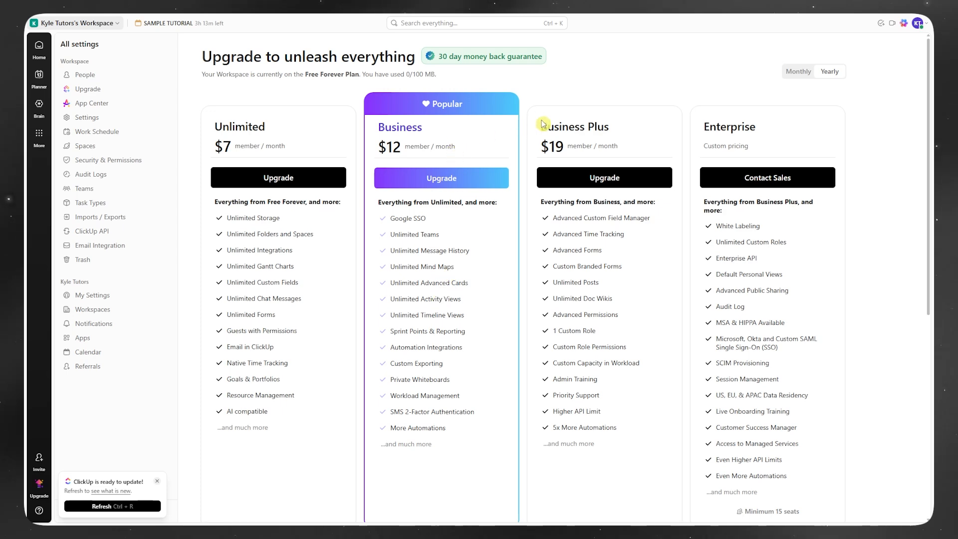
pyautogui.scroll(-5, 587, 420)
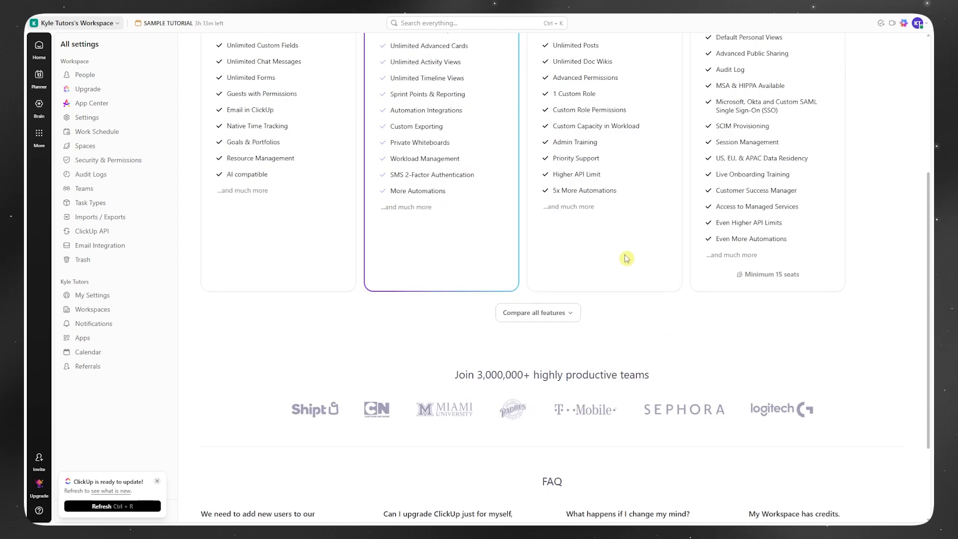
pyautogui.scroll(-2, 627, 258)
pyautogui.scroll(7, 626, 258)
pyautogui.scroll(1, 626, 257)
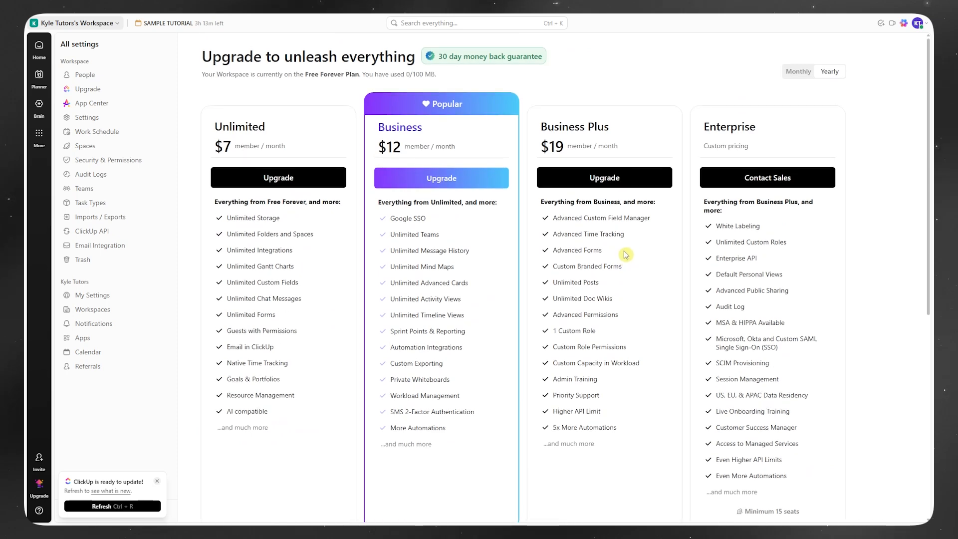
pyautogui.click(39, 47)
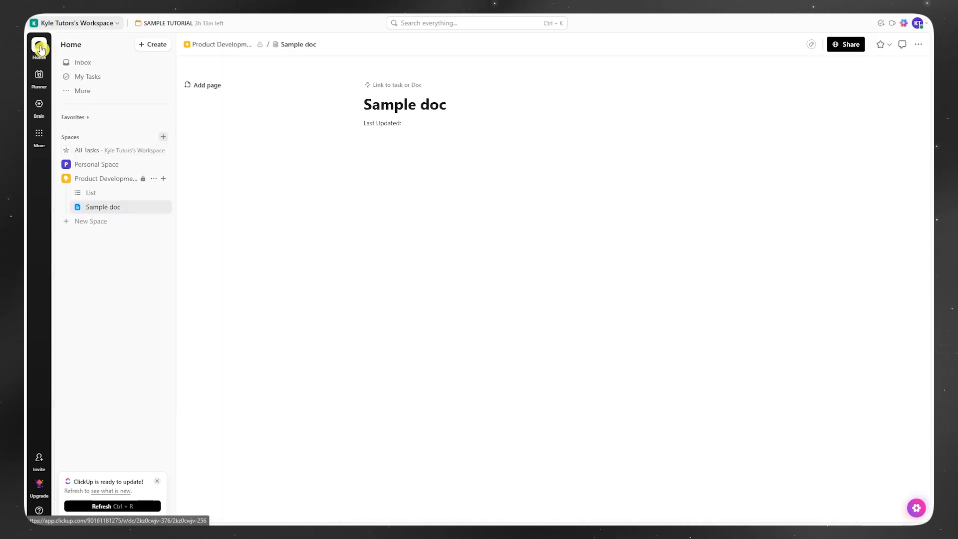